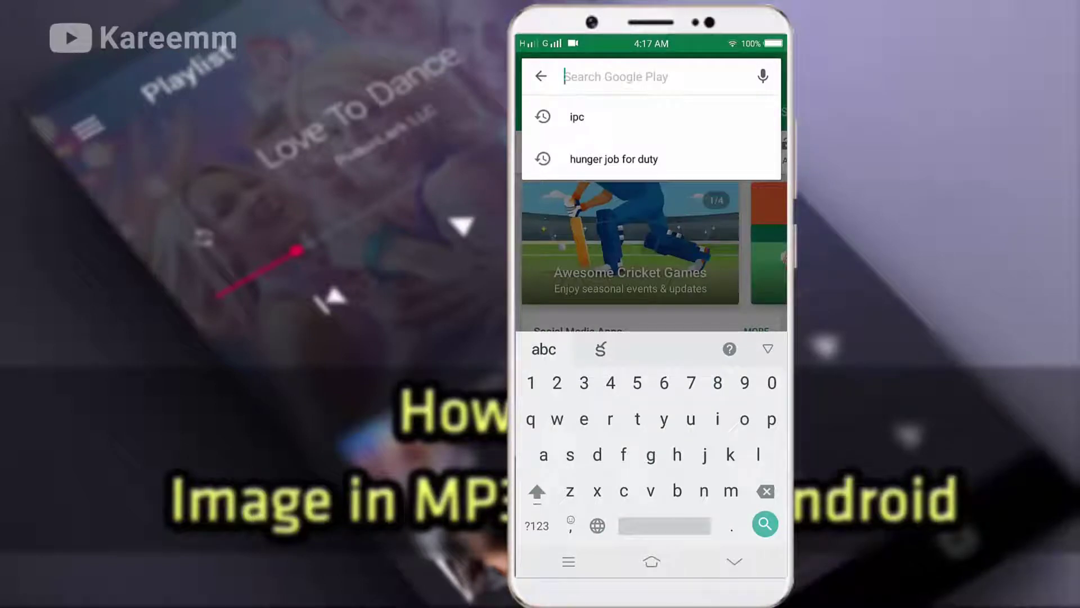
Step: Search the Play Store for 'star tag' and open the Star Music Tag Editor listing
text(st)
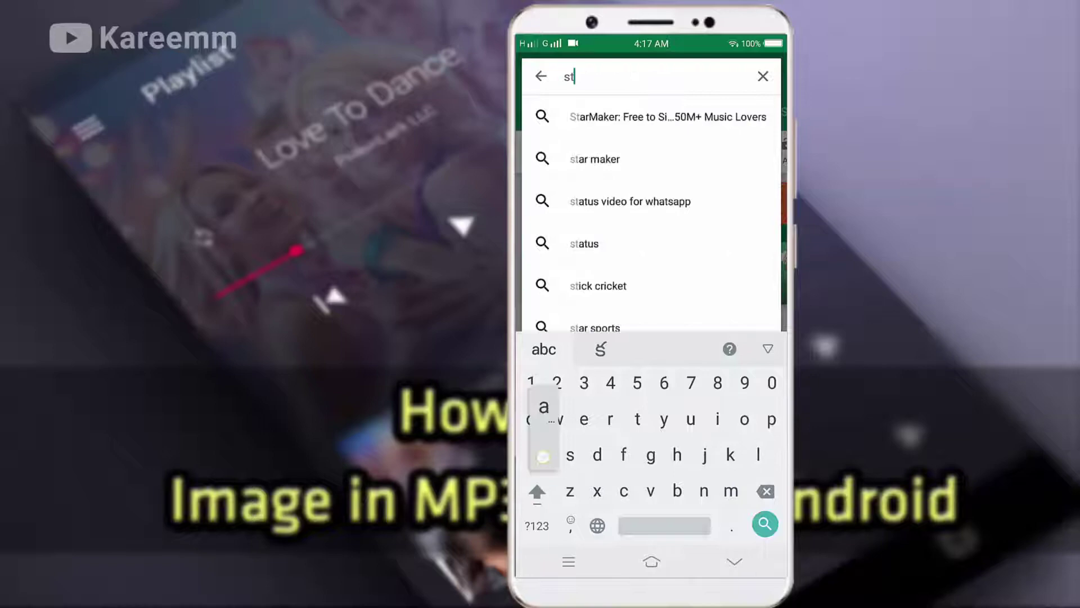
text(ar tag)
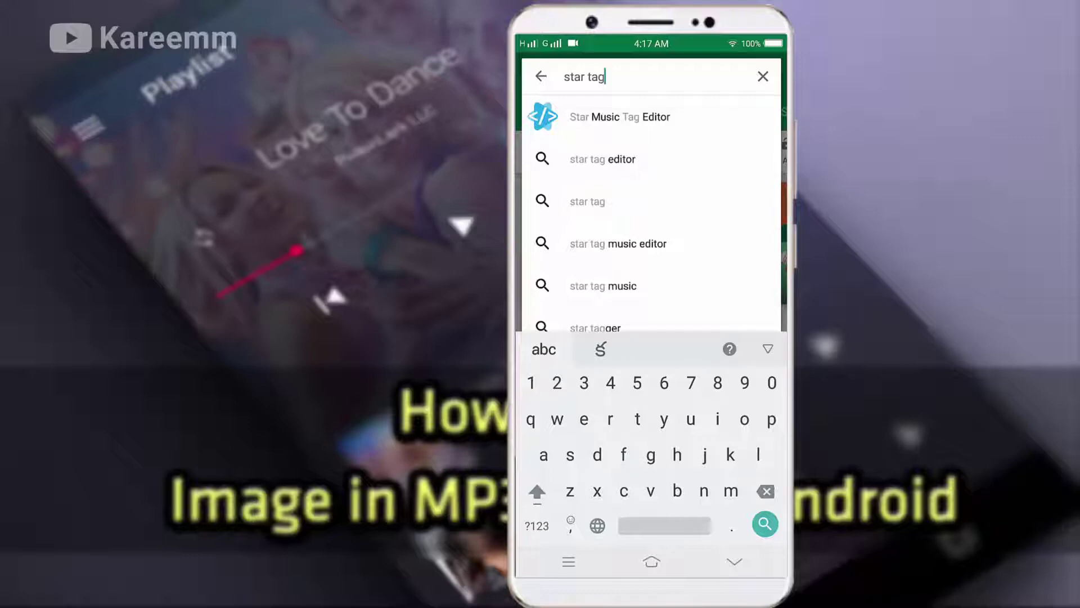
click(619, 117)
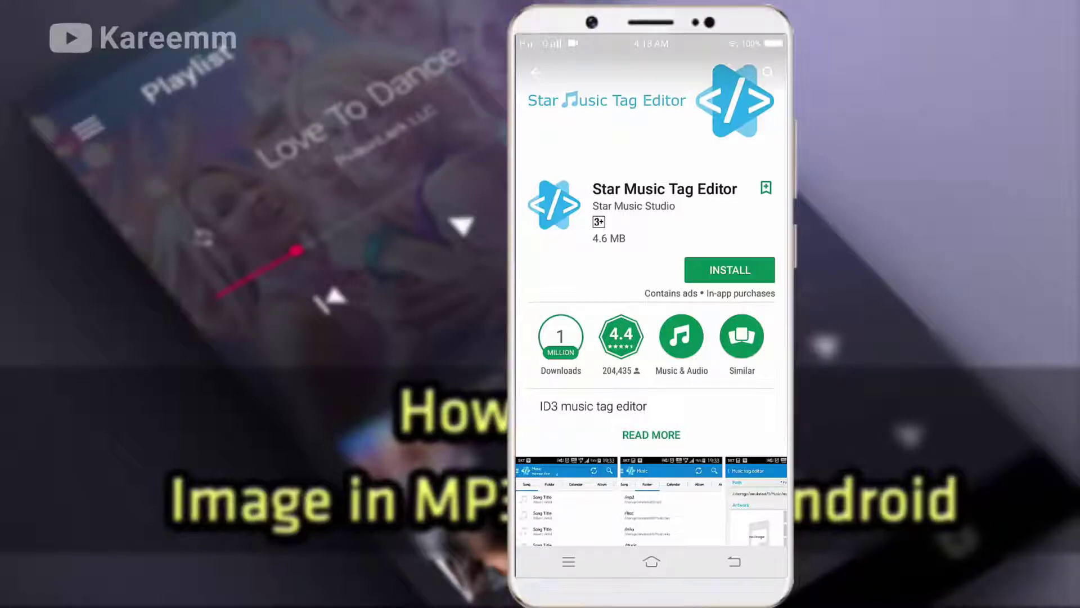
scroll(651, 299, down, 1)
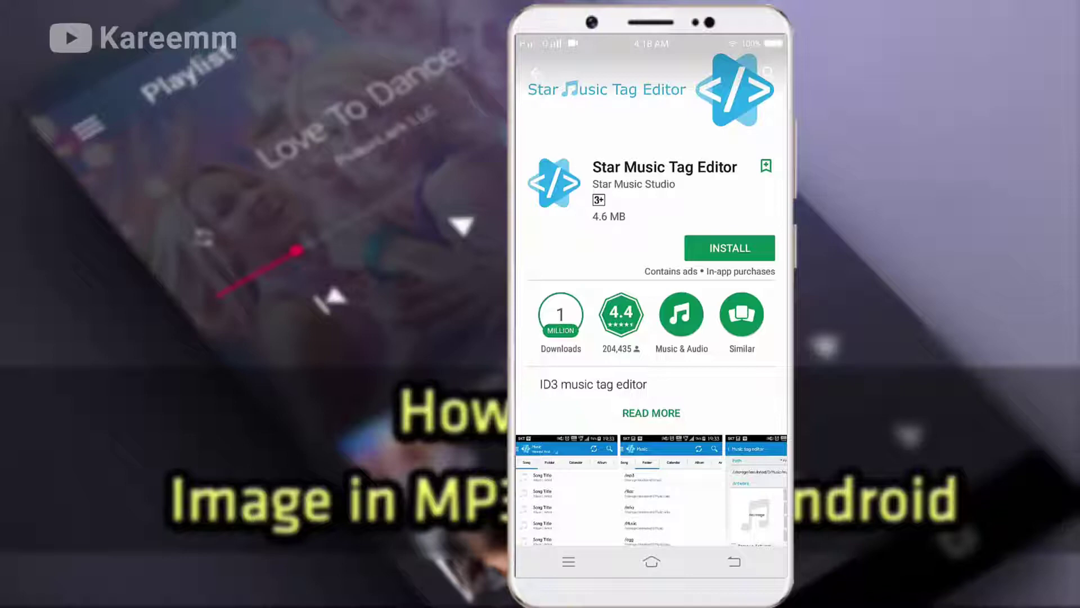
scroll(652, 292, down, 10)
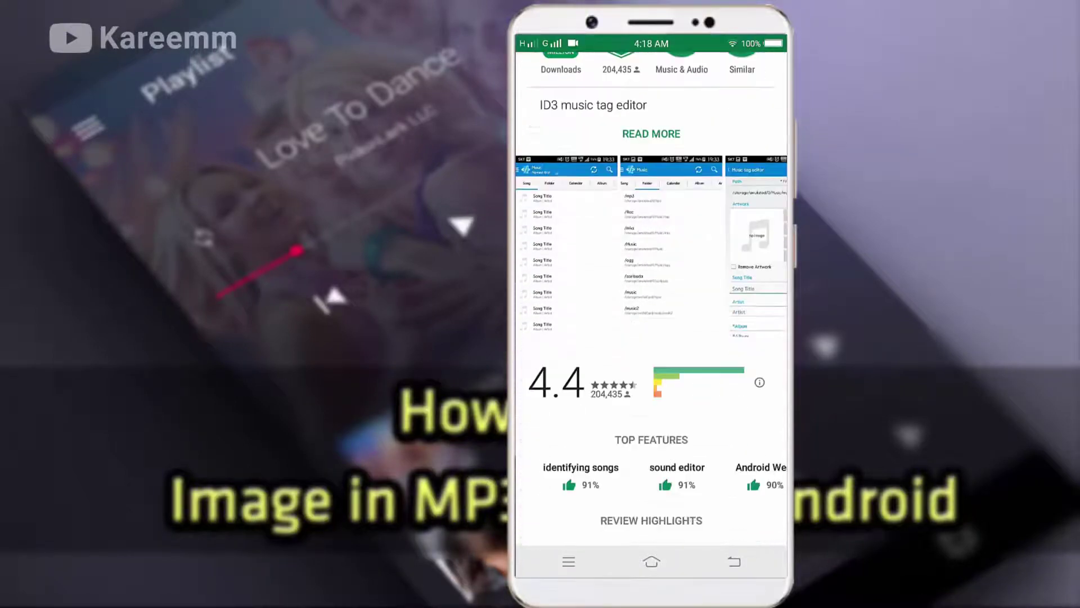
scroll(651, 293, down, 5)
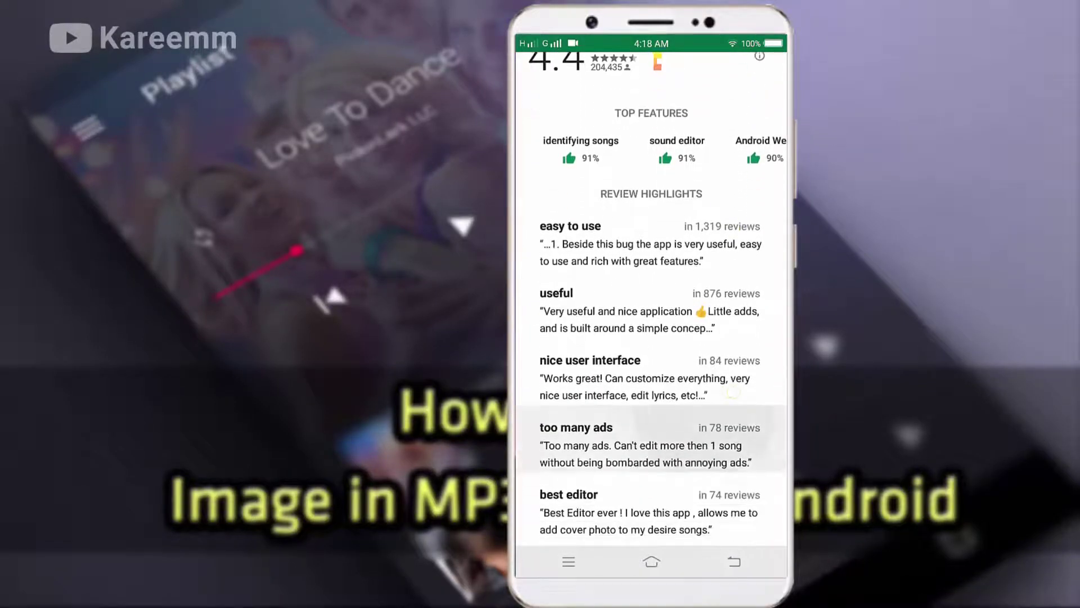
scroll(651, 293, down, 8)
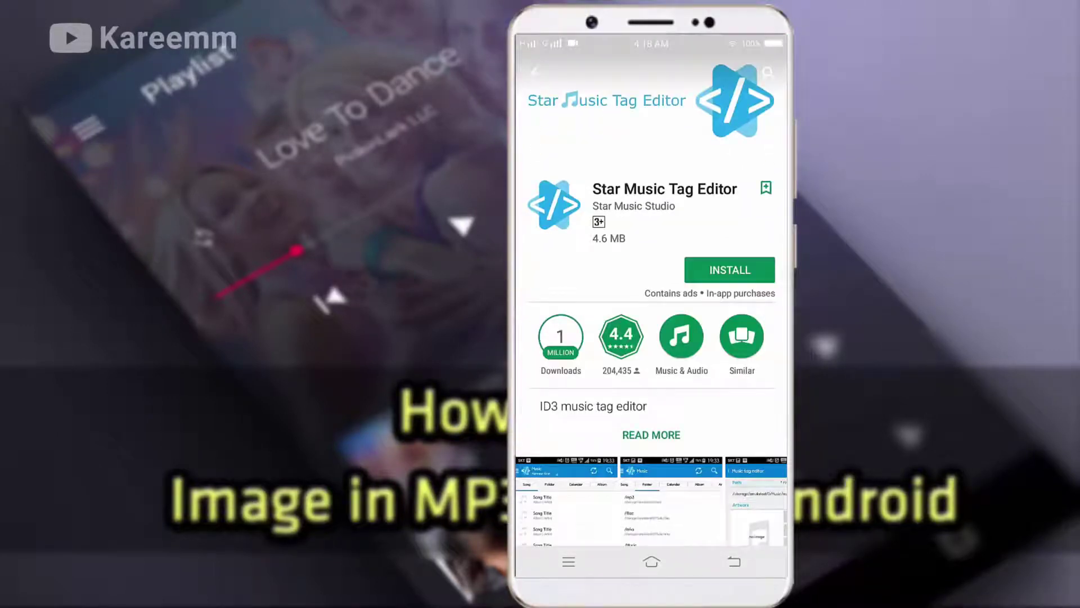
Step: Install Star Music Tag Editor, accepting its requested permissions
click(730, 270)
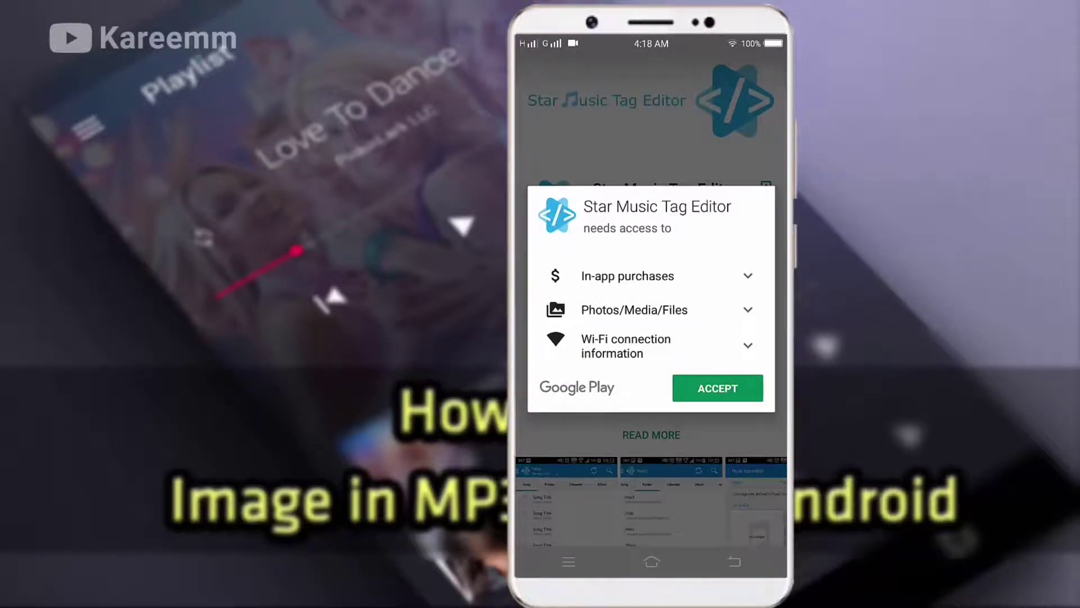
click(721, 388)
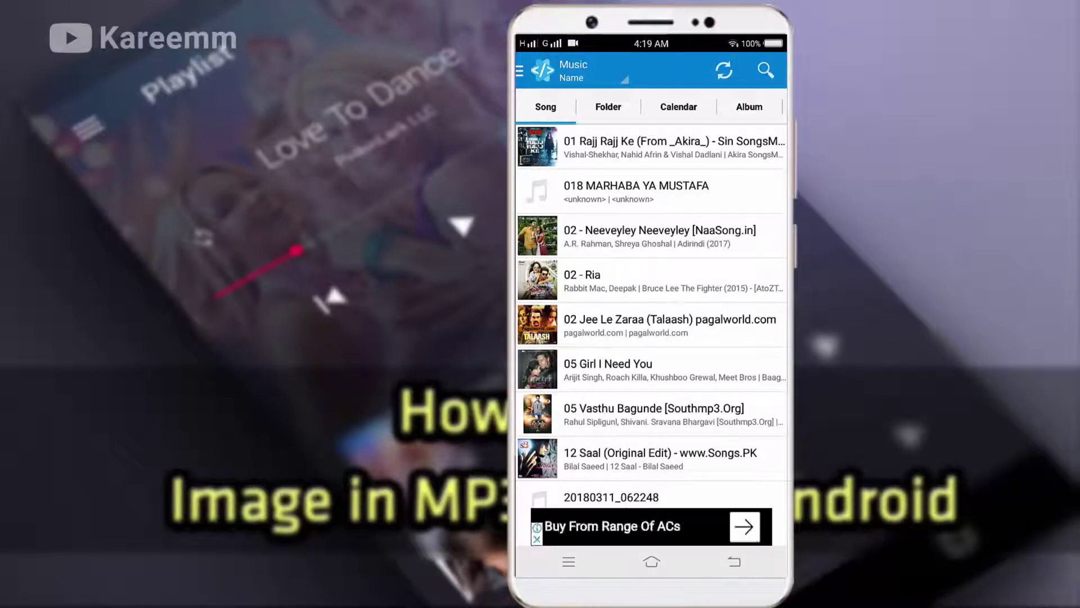
Step: Scroll the Song list until Charlie Puth's 'Attention' is visible
scroll(651, 315, down, 3)
scroll(652, 315, up, 3)
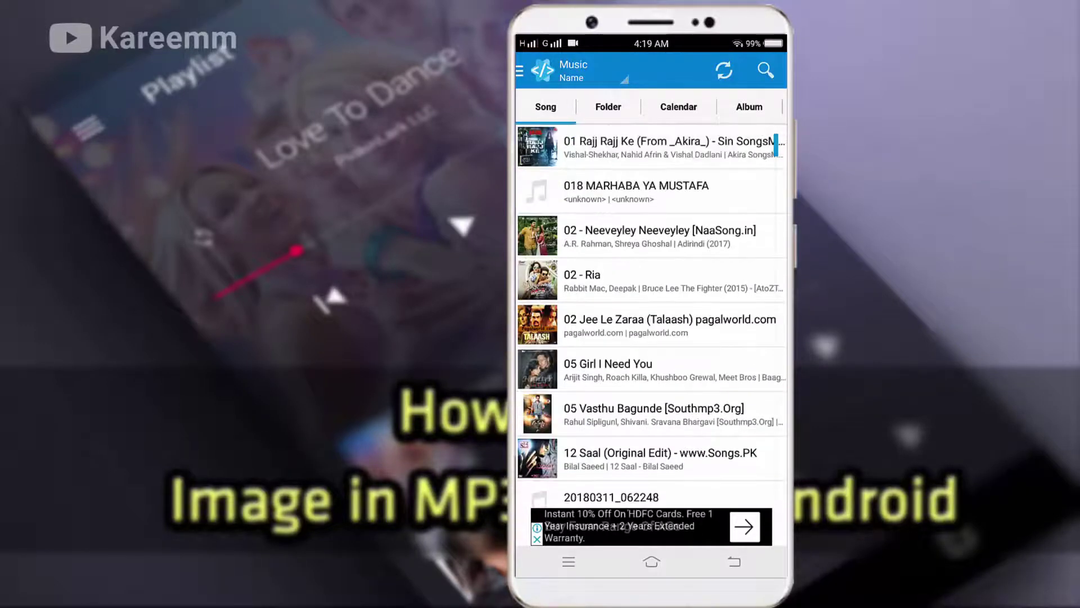
scroll(651, 315, down, 5)
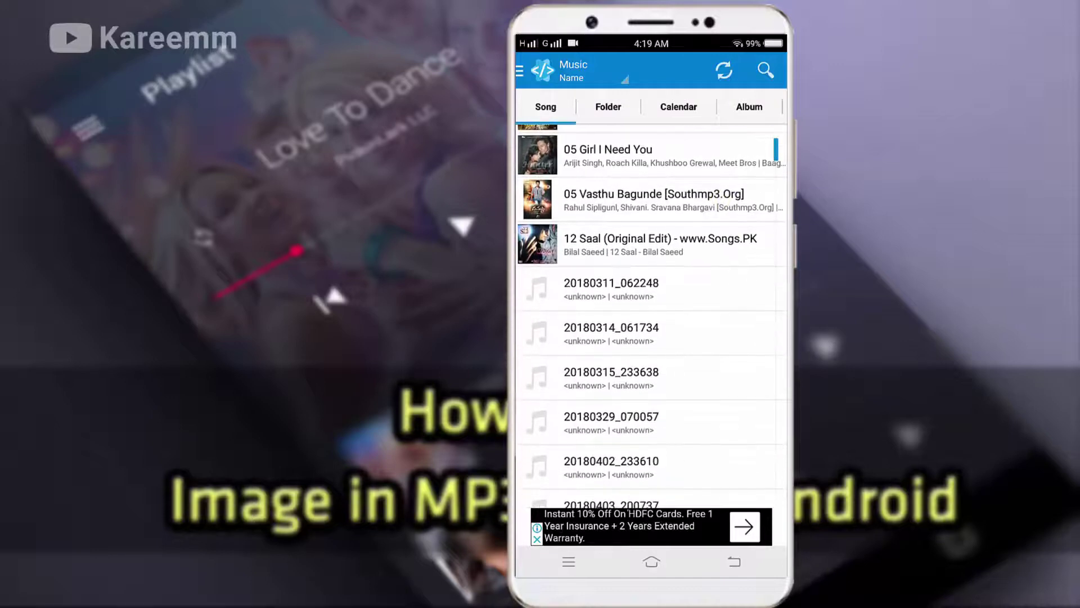
scroll(651, 315, up, 5)
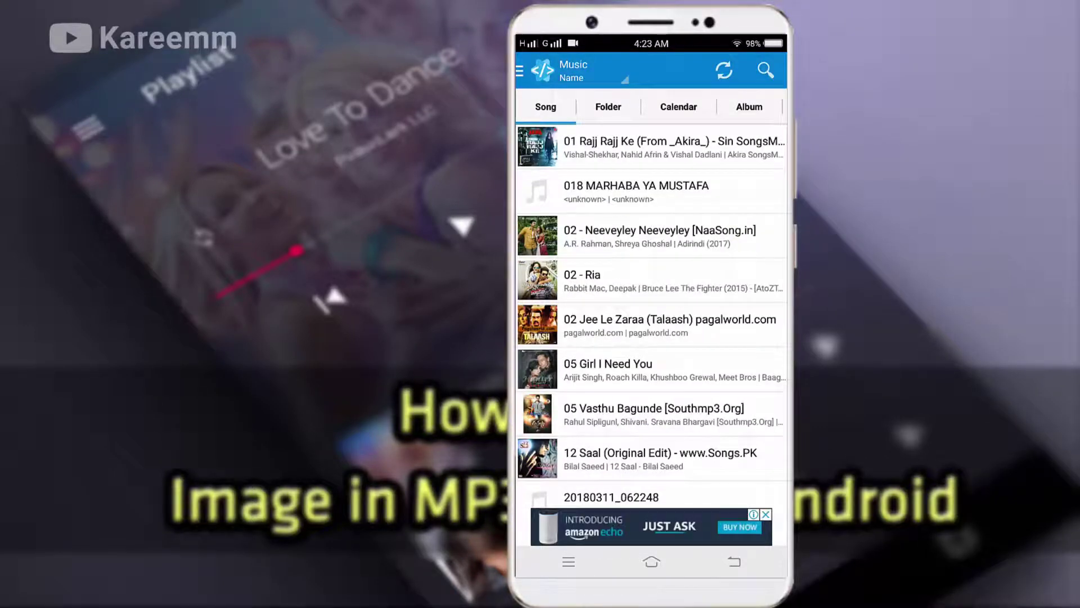
scroll(651, 315, down, 10)
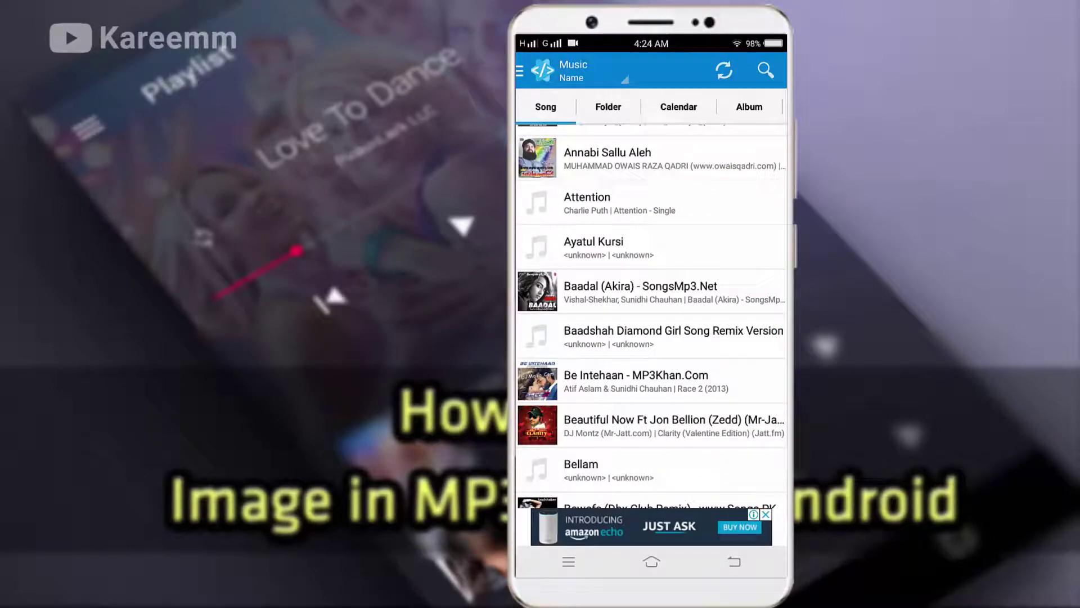
Step: Set the silhouette picture from the Favorites album as the artwork for 'Attention'
click(619, 203)
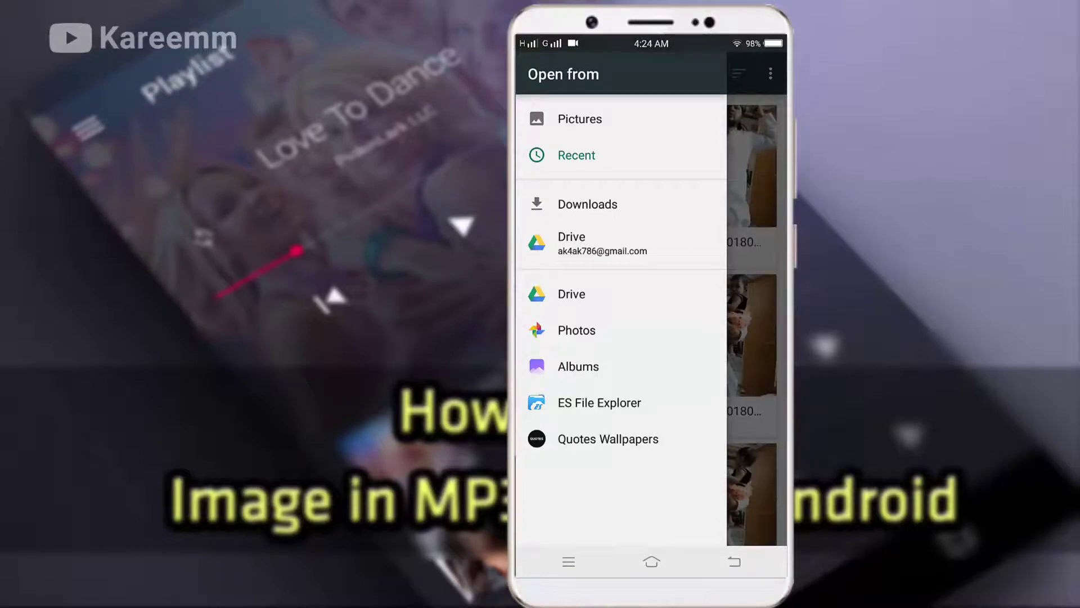
click(579, 366)
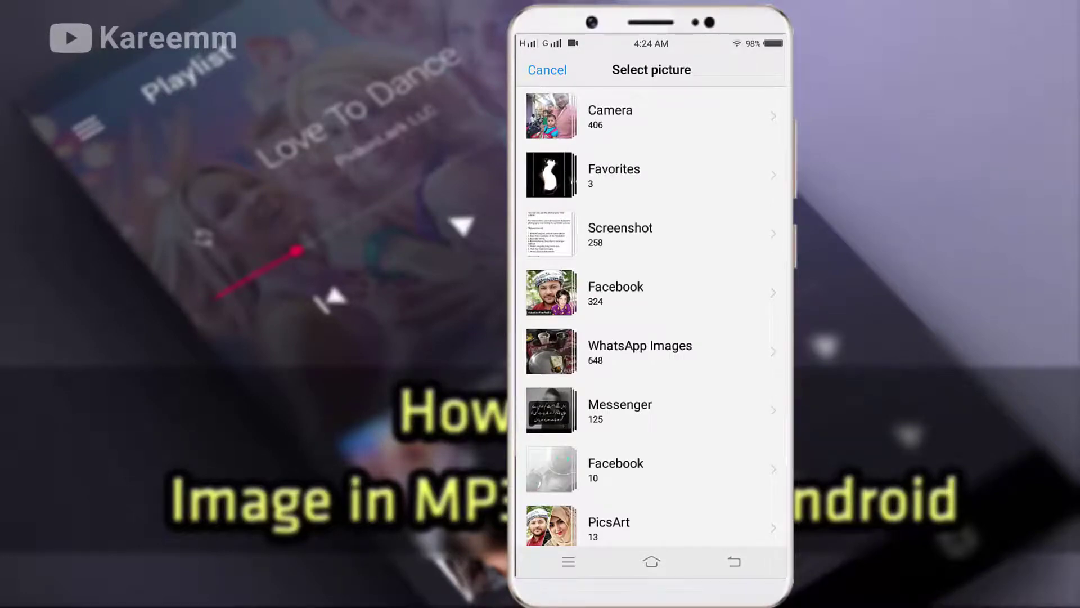
scroll(651, 316, down, 5)
scroll(651, 315, up, 5)
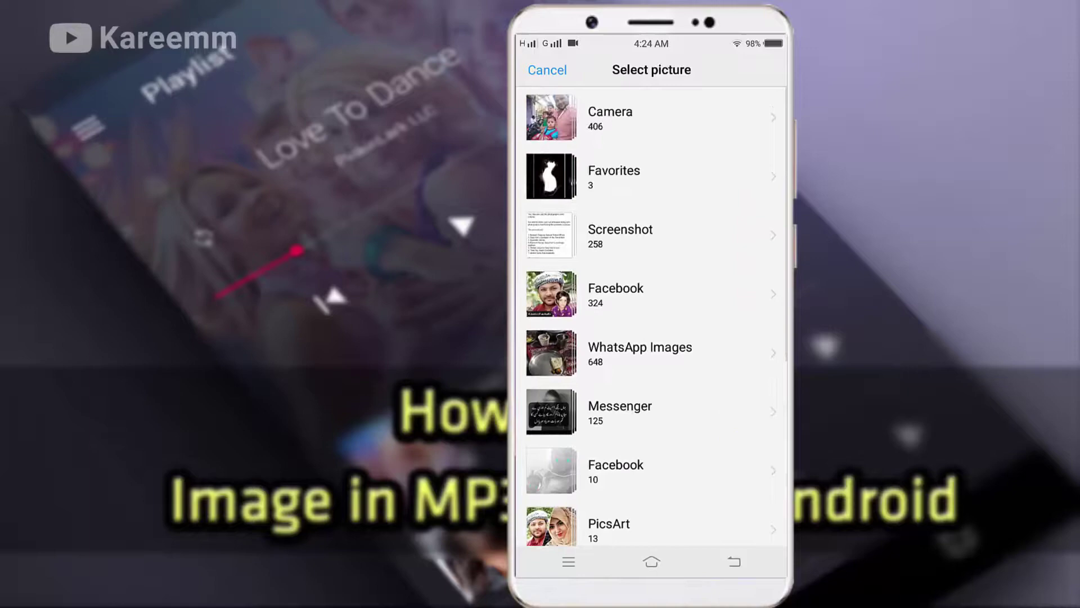
click(667, 171)
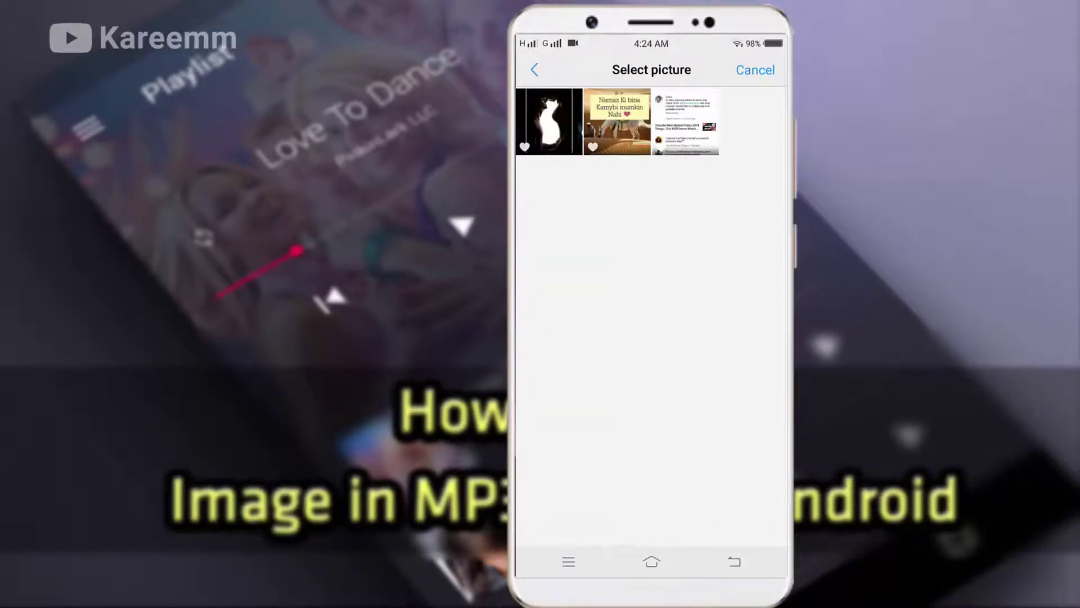
click(549, 121)
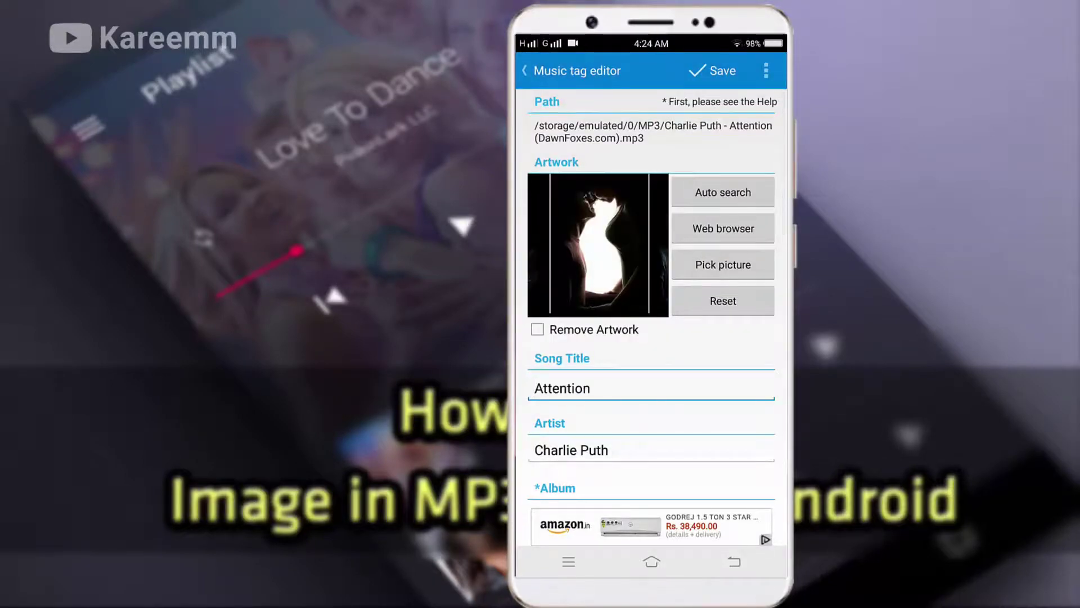
Step: Review the tag fields and save the silhouette artwork into the Attention MP3
scroll(652, 298, down, 3)
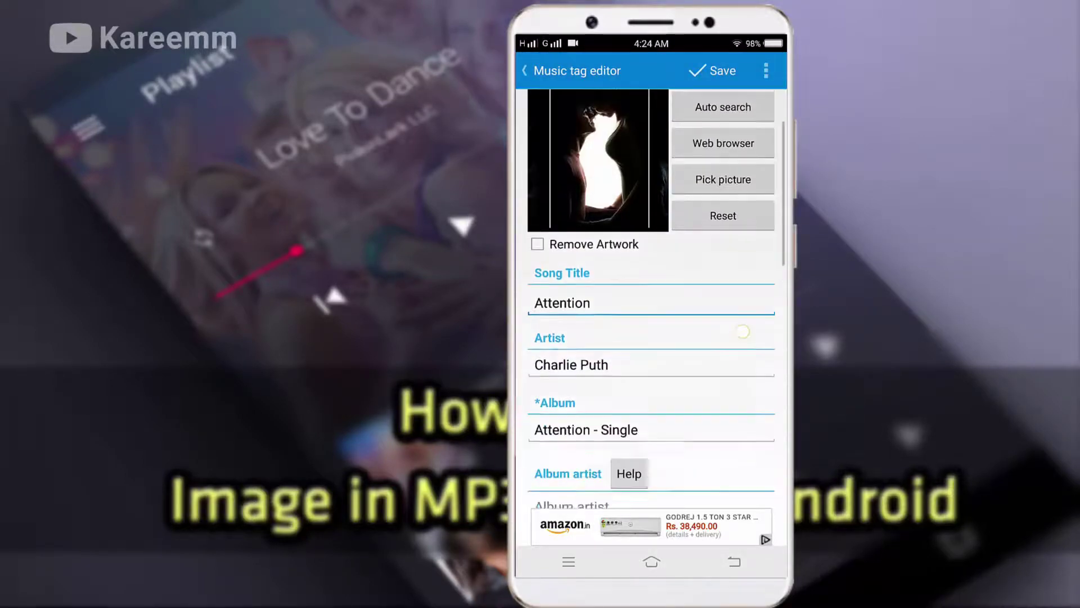
scroll(651, 298, up, 3)
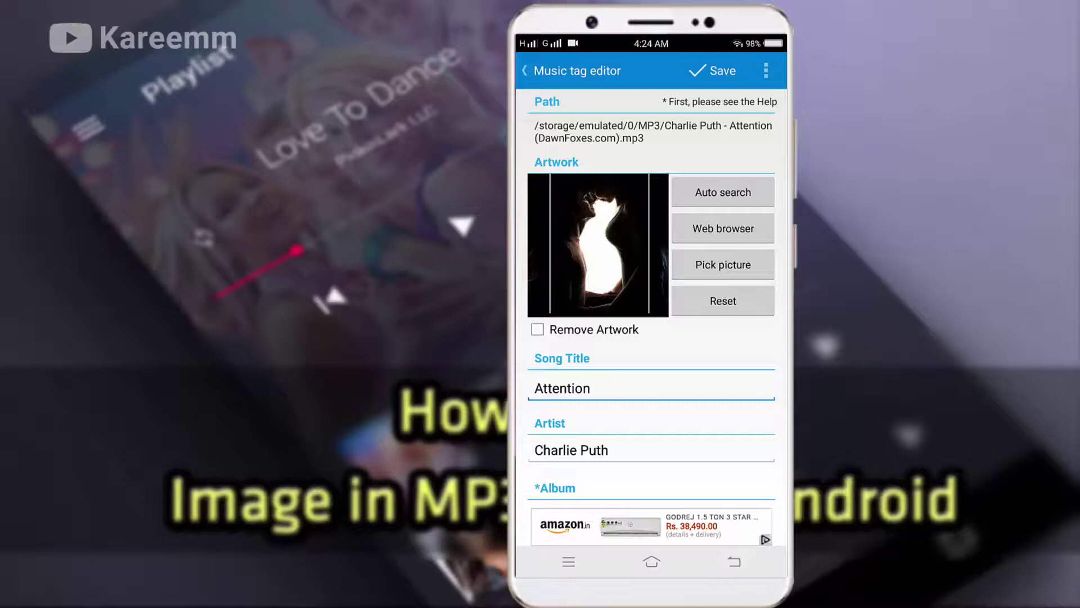
click(710, 73)
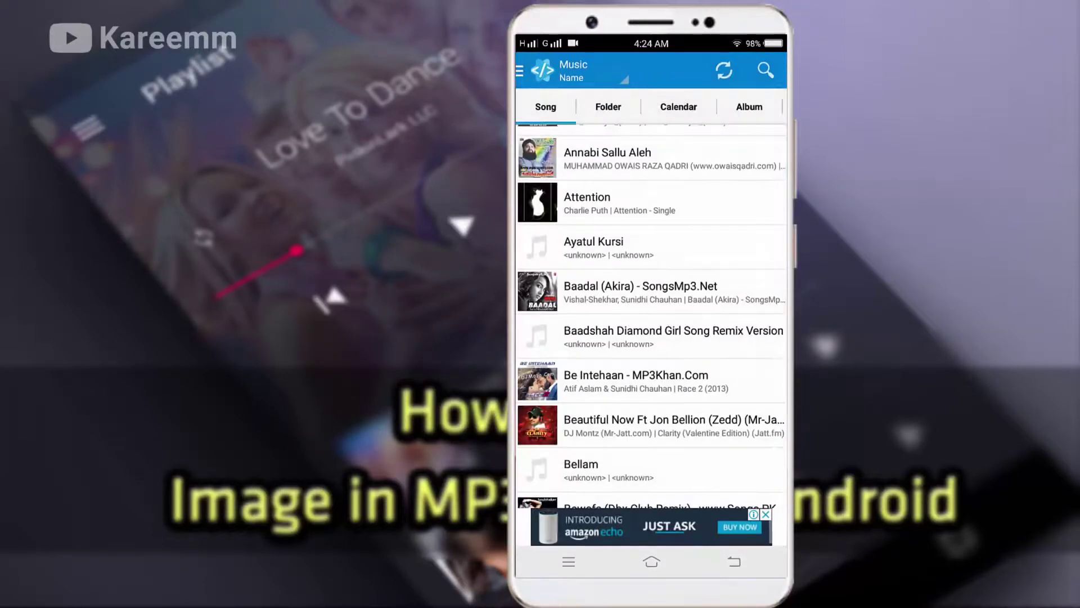
Step: Scroll the song list to check Attention's new silhouette thumbnail
scroll(585, 237, up, 1)
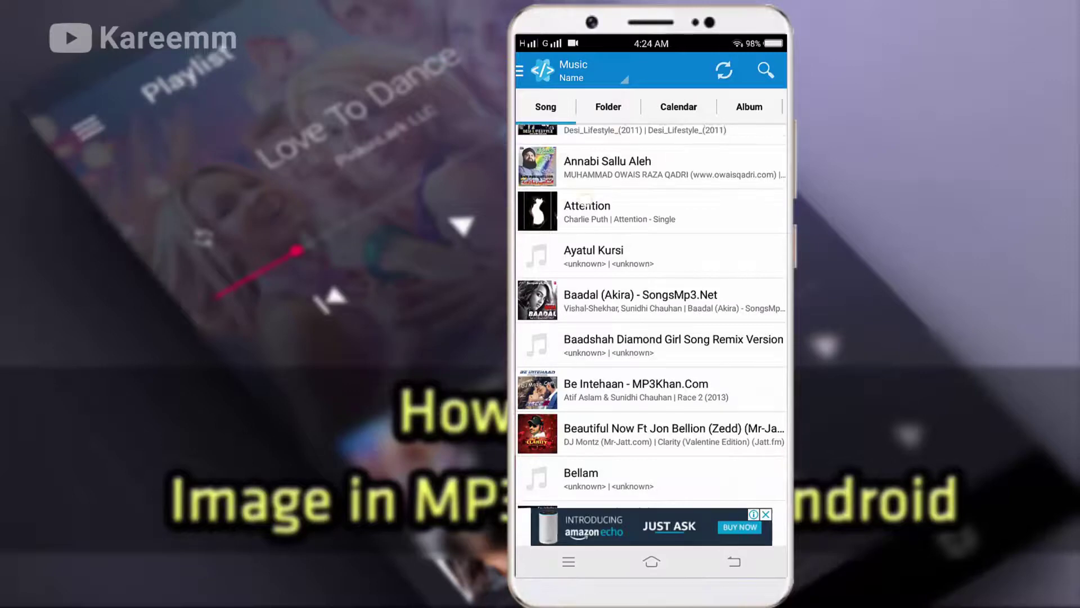
scroll(585, 237, down, 1)
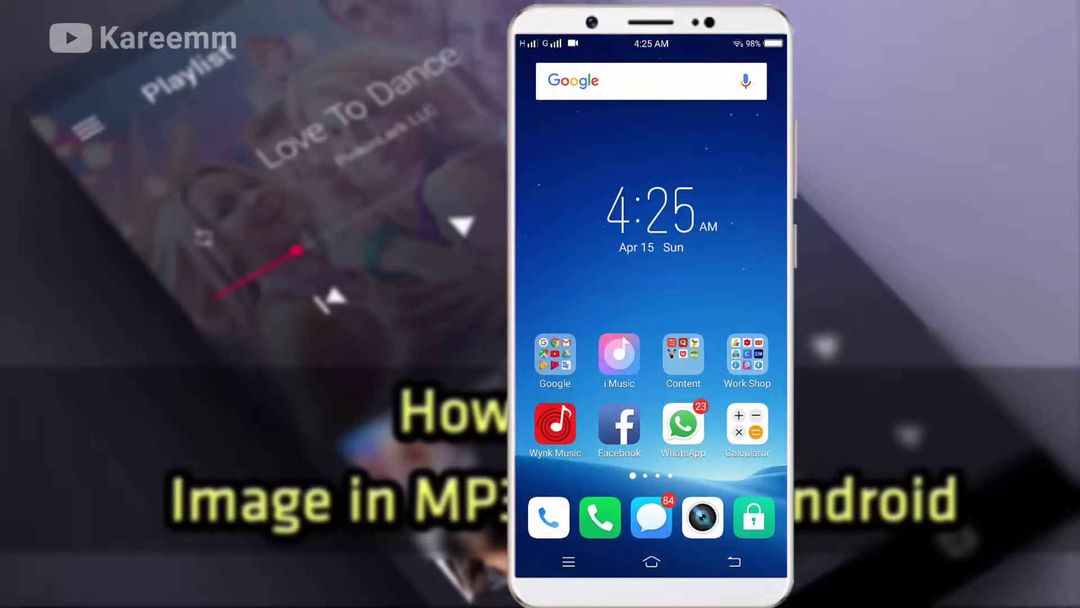
Step: Play 'Attention' from the A section of i Music's Songs list in the full-screen player
click(619, 354)
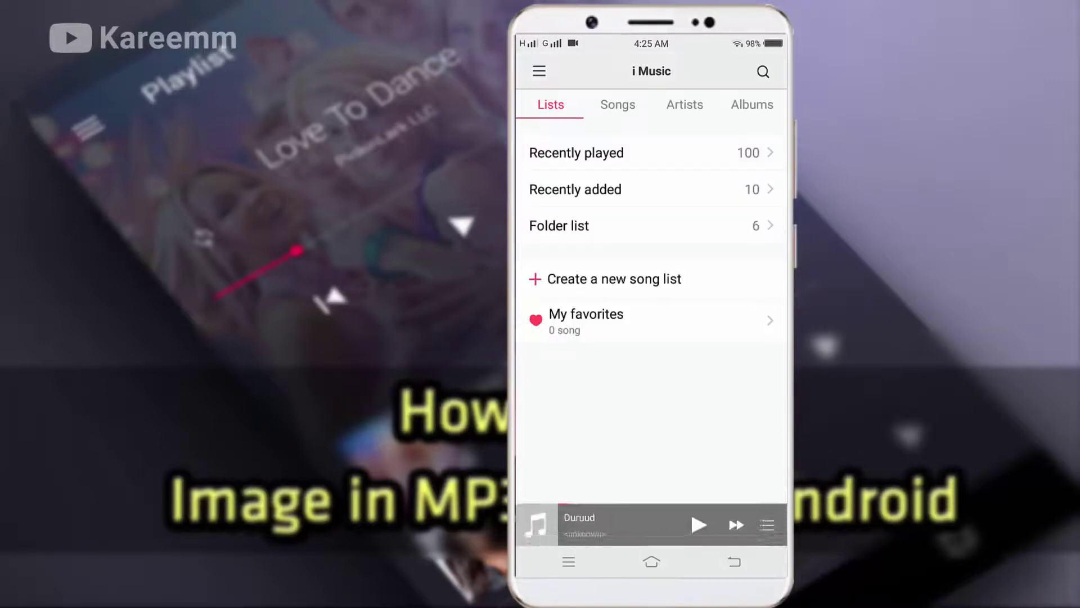
click(618, 104)
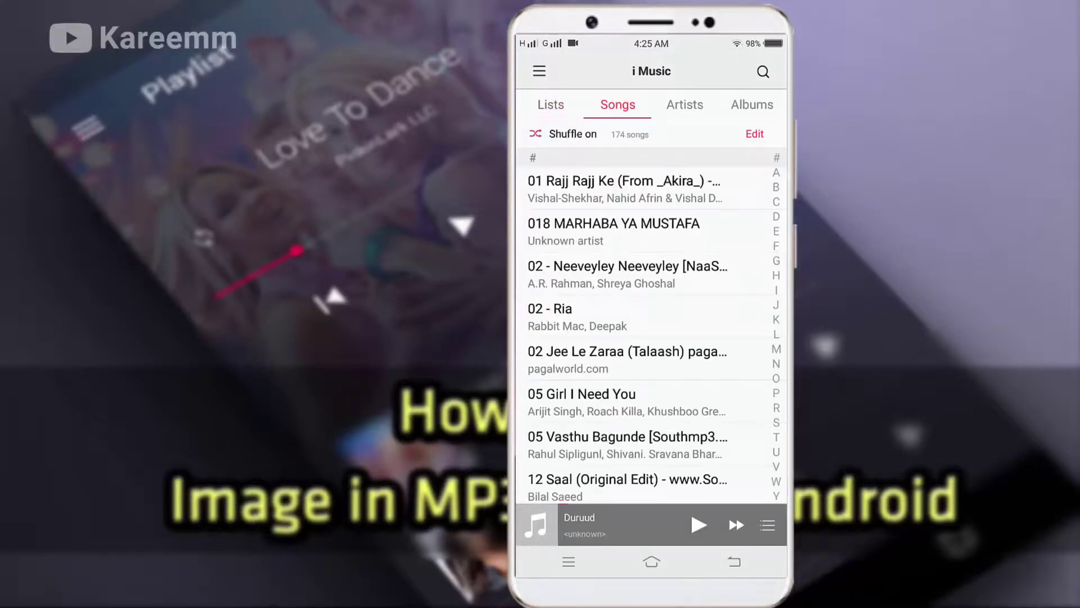
click(776, 172)
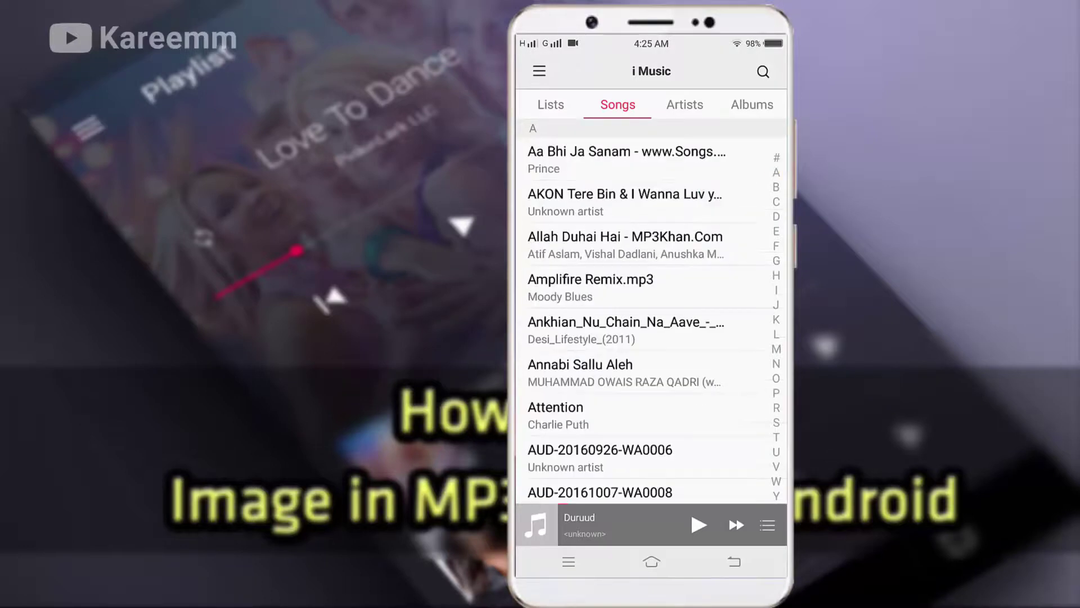
scroll(643, 325, down, 2)
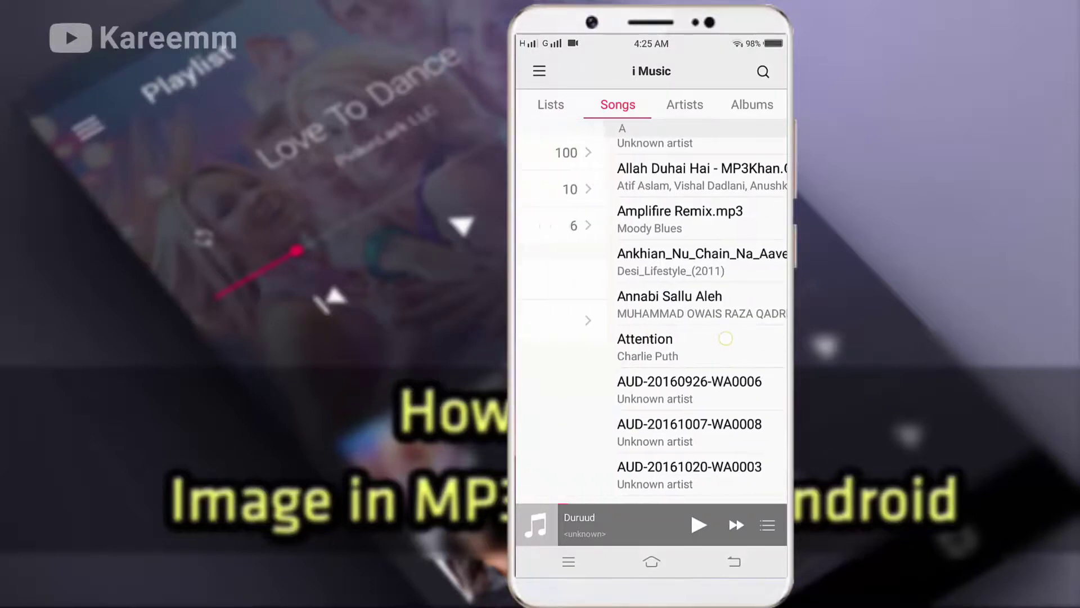
click(619, 346)
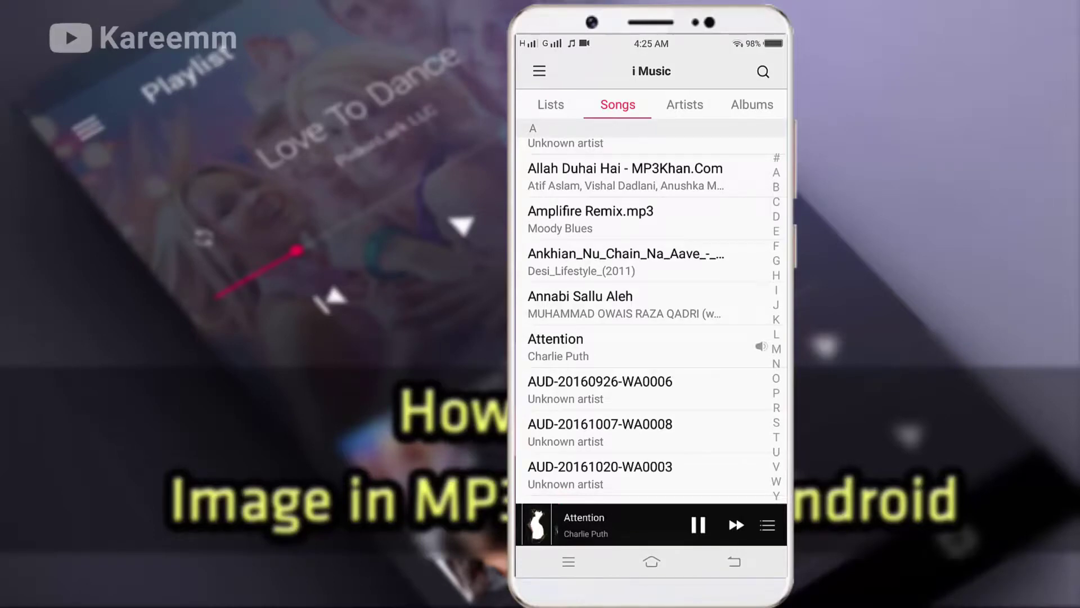
click(585, 525)
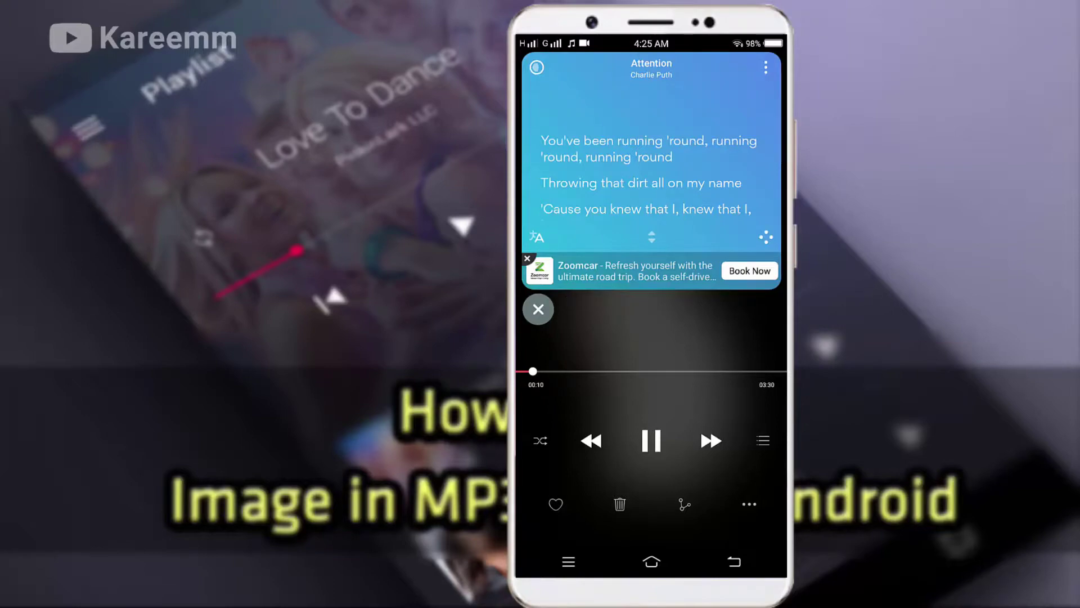
Step: Close the lyrics overlay and floating bubble so the silhouette artwork shows
click(539, 308)
click(673, 261)
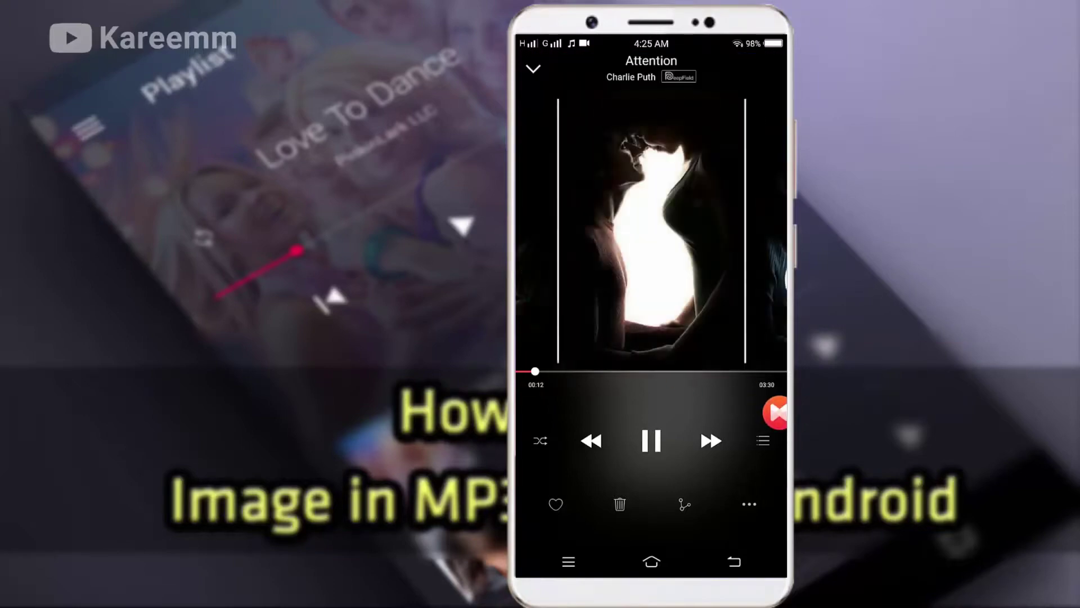
mouse_move(776, 412)
mouse_down()
mouse_move(760, 321)
mouse_move(725, 349)
mouse_up()
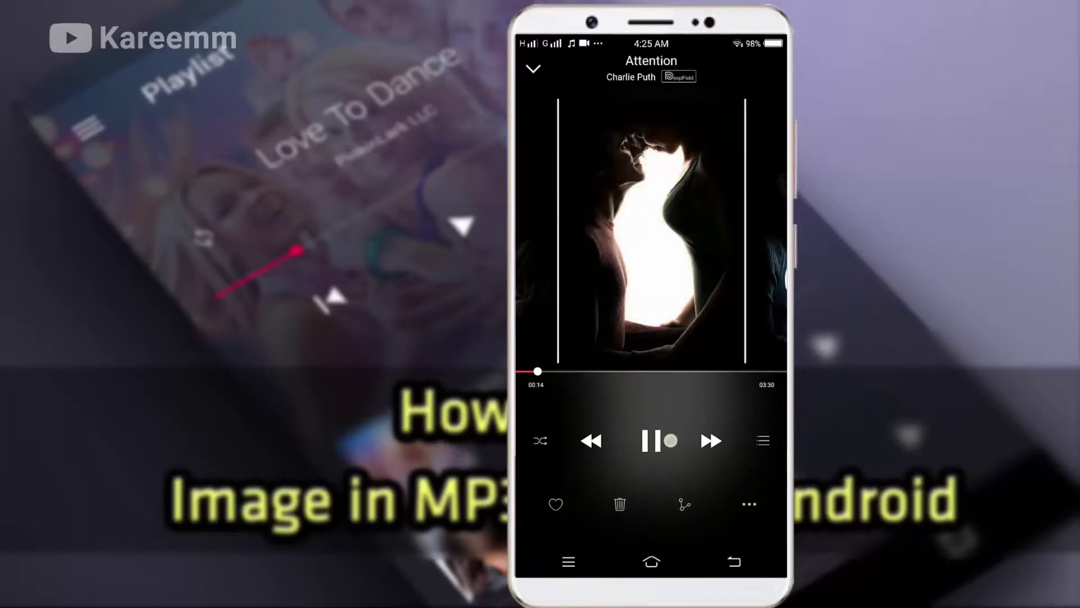
Step: Lower the media volume from the quick settings panel
drag(652, 574, 651, 360)
drag(714, 412, 597, 413)
drag(651, 292, 651, 506)
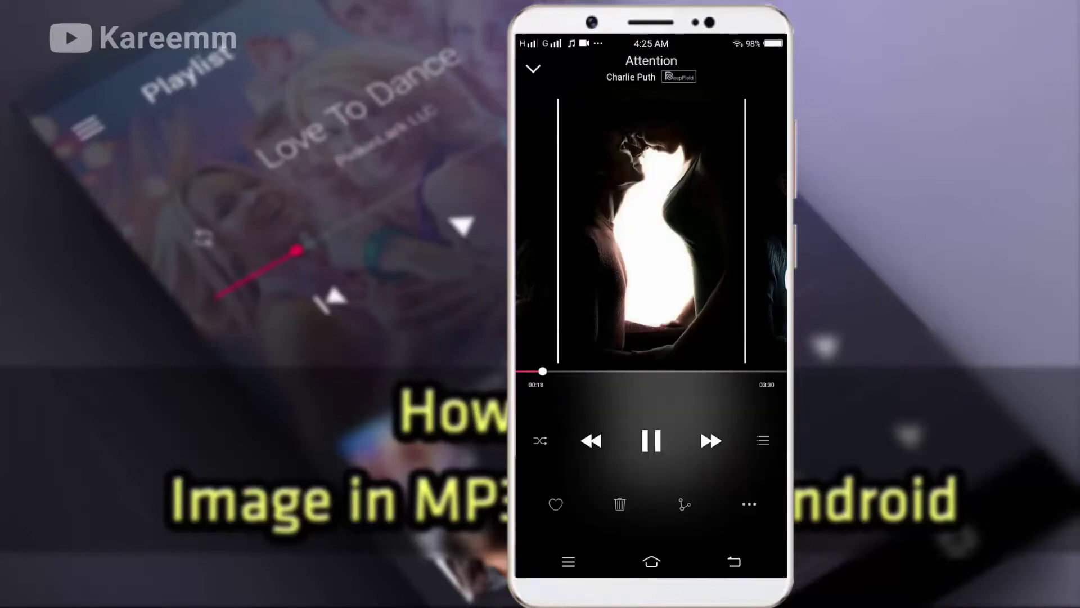